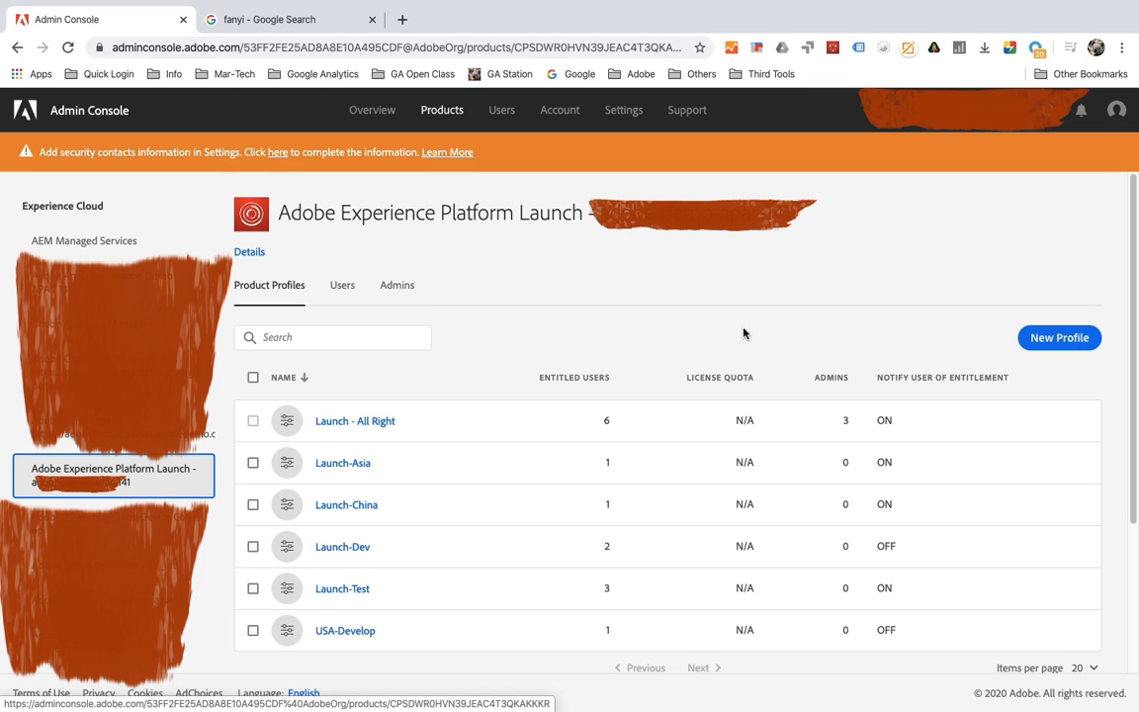
Step: Create a new product profile named BCS-2020, keeping the display name the same as the profile name
left_click(1056, 338)
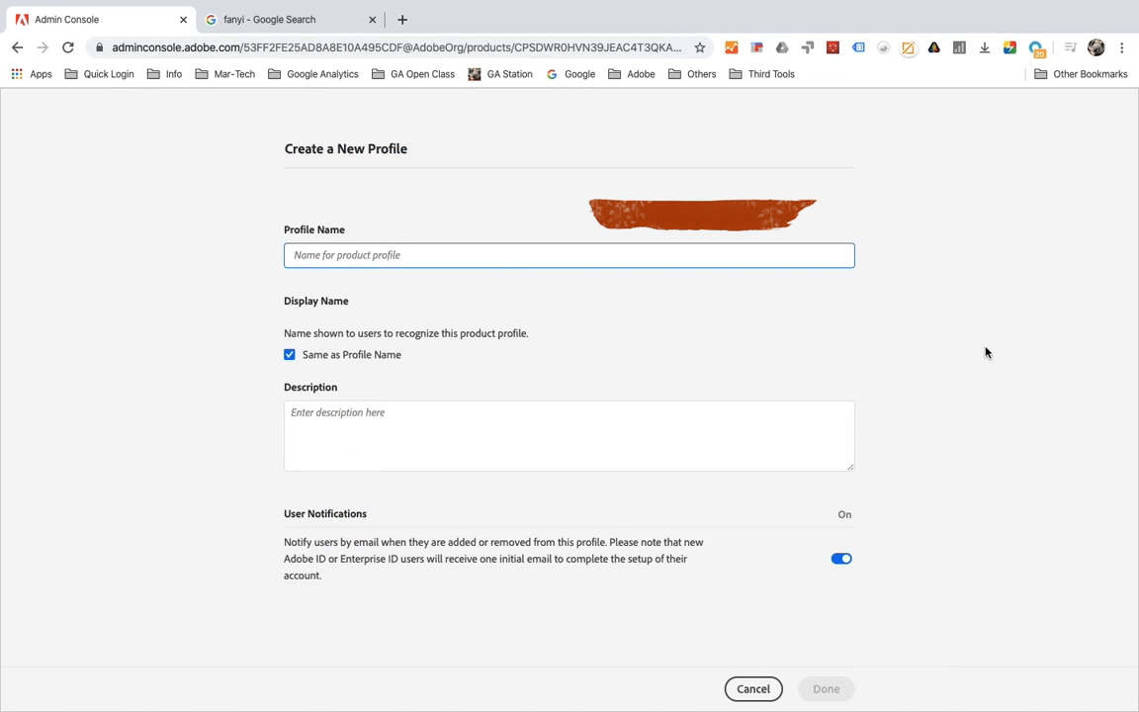
key("shift")
type("B")
key("BackSpace")
key("shift")
type("B")
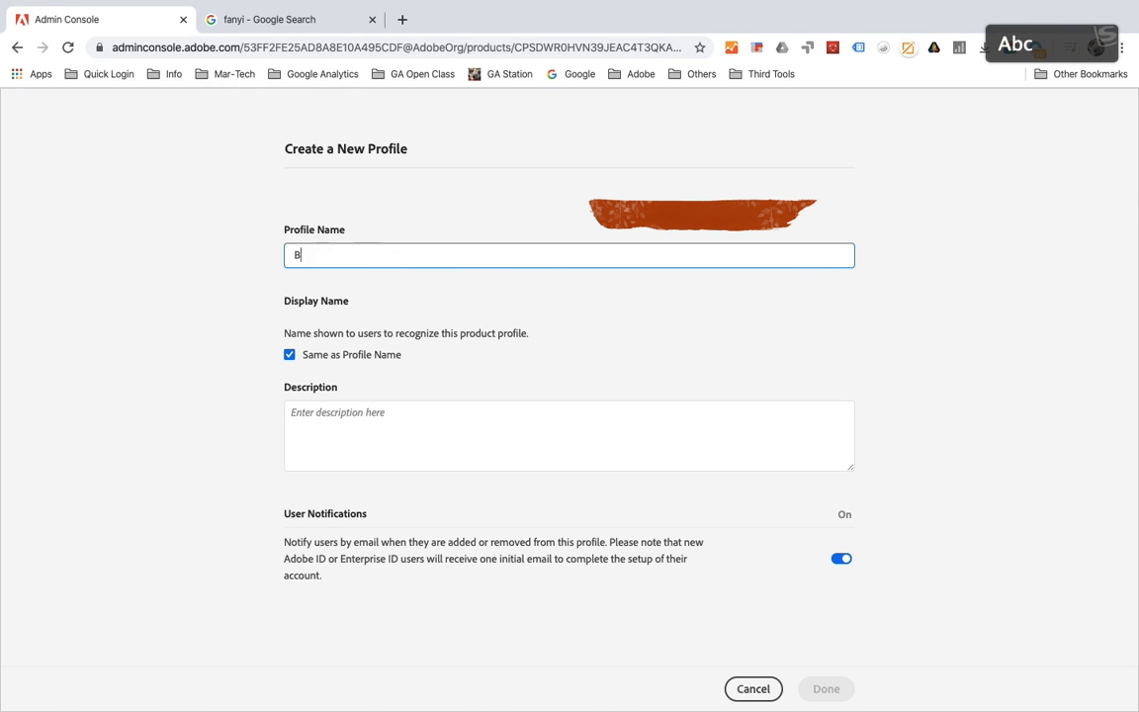
type("CS-2020")
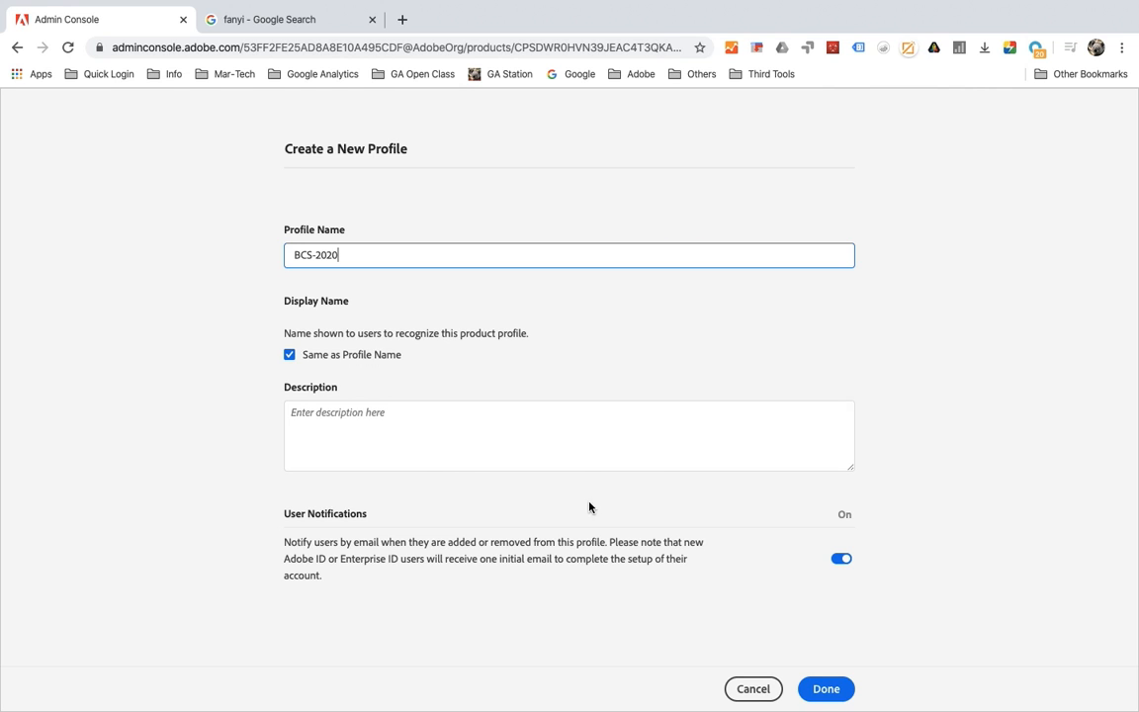
left_click(831, 682)
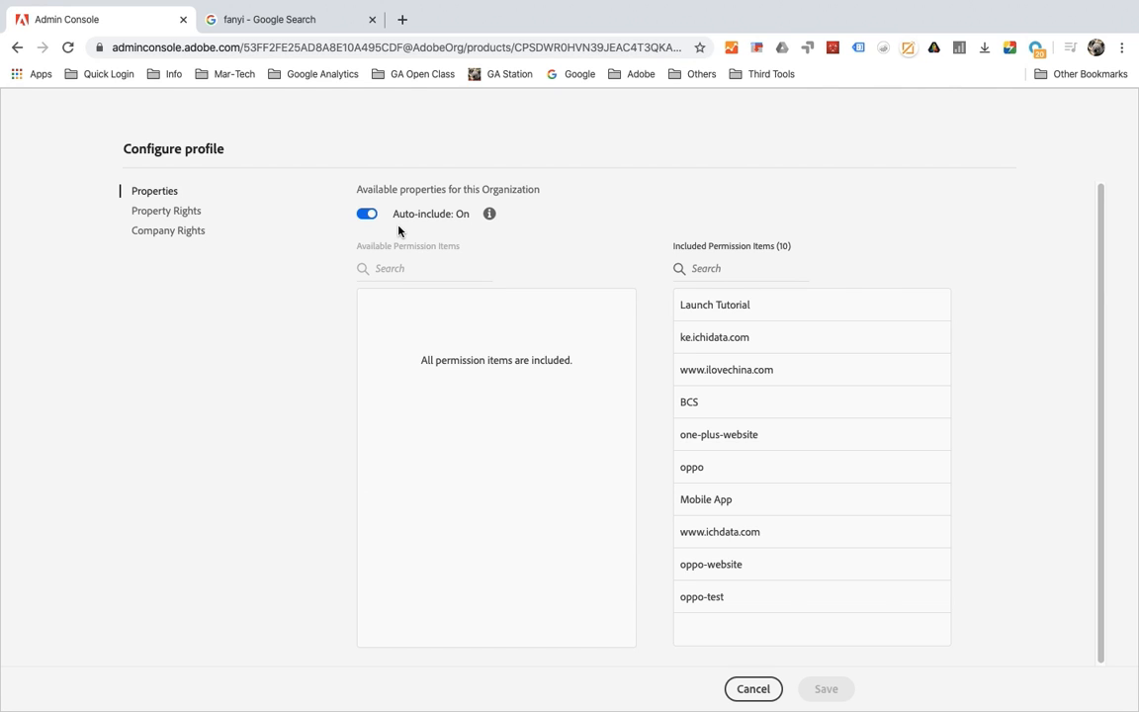
Step: Turn off auto-include for the profile's properties and include only Launch Tutorial and ke.ichidata.com
left_click(367, 214)
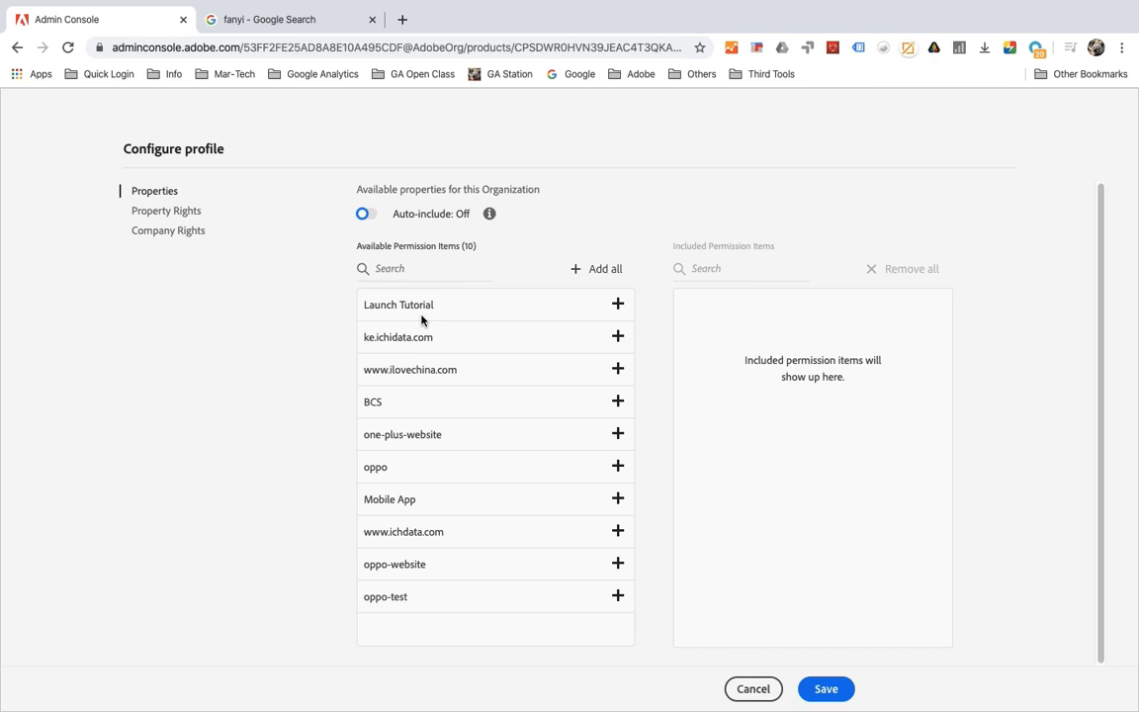
left_click(618, 304)
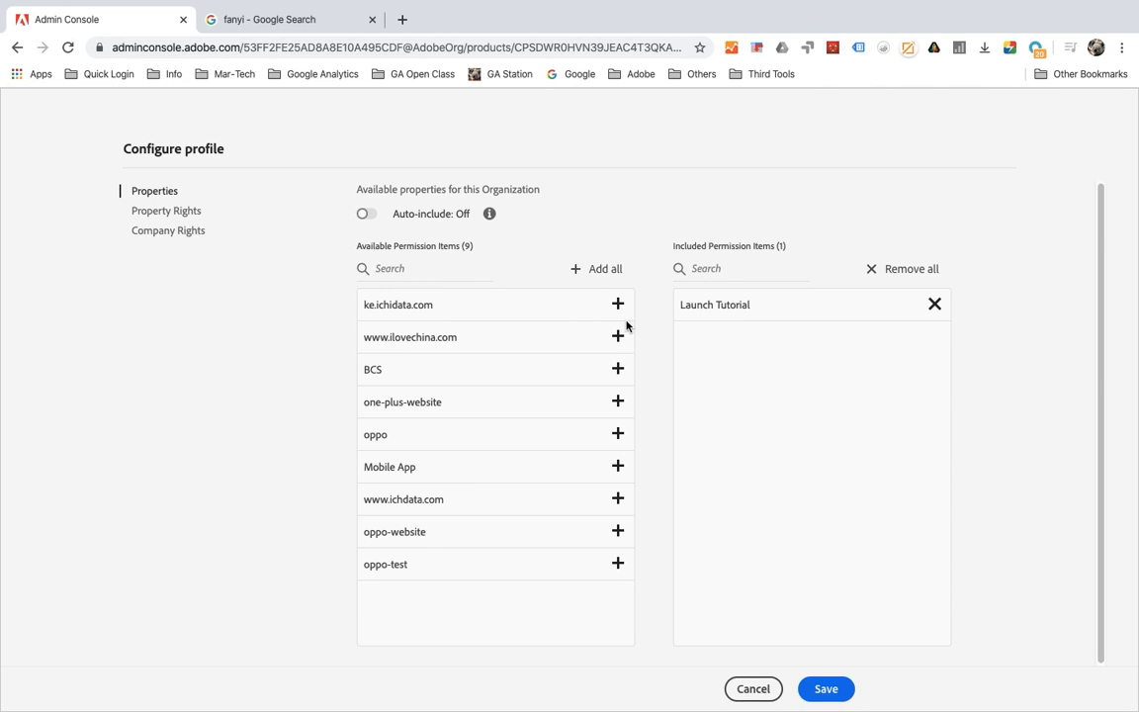
left_click(618, 305)
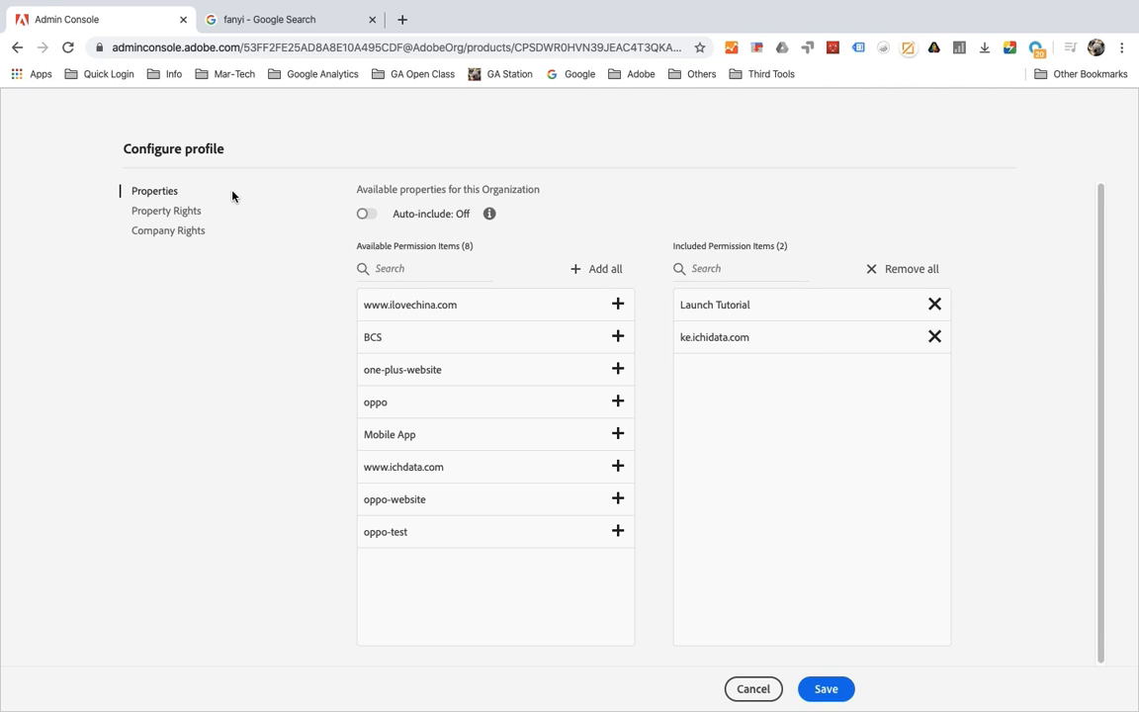
Step: Include the Approve and Develop permissions in the profile's property rights
left_click(180, 211)
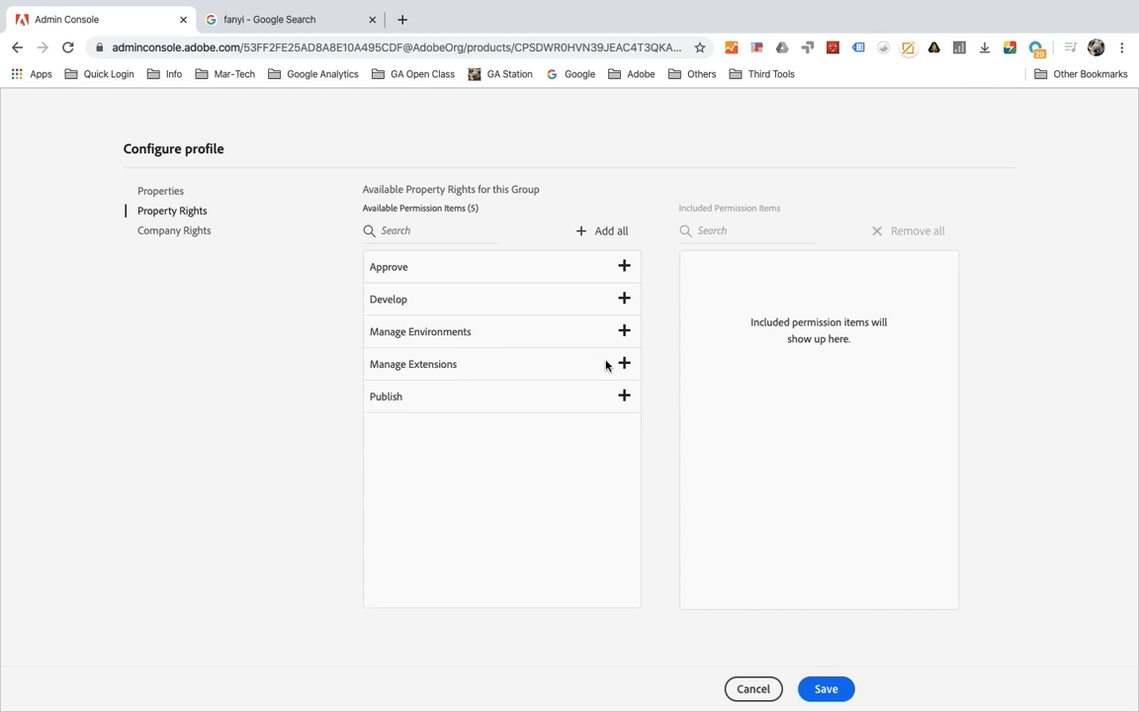
left_click(623, 265)
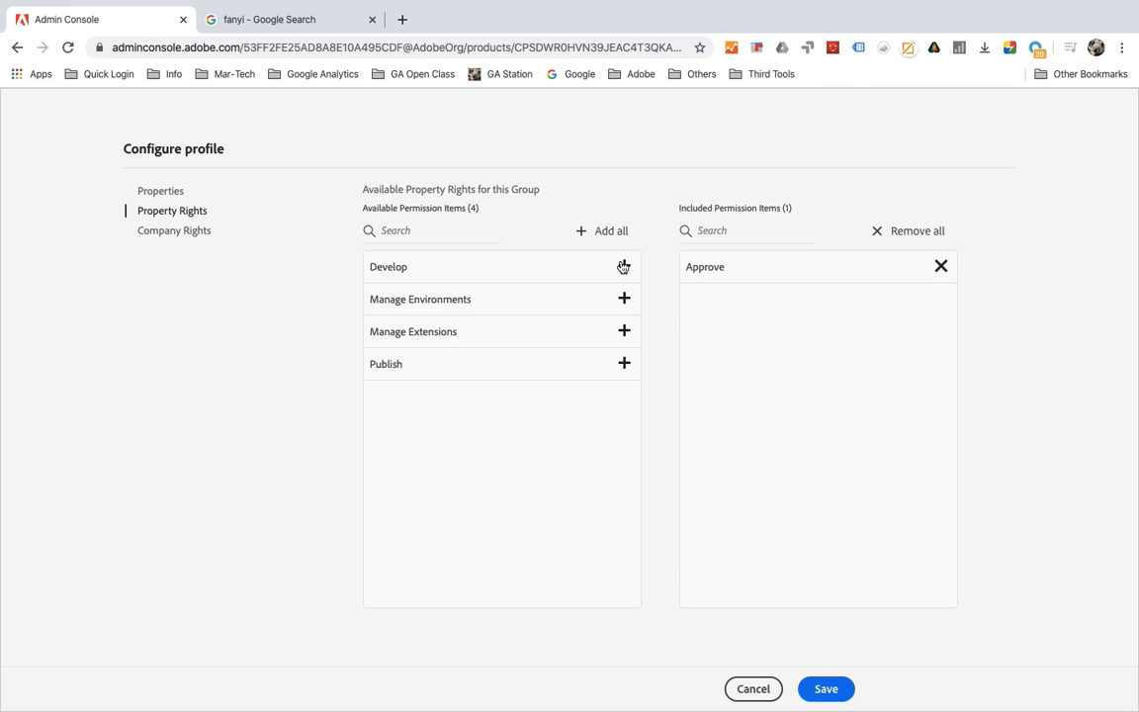
left_click(625, 268)
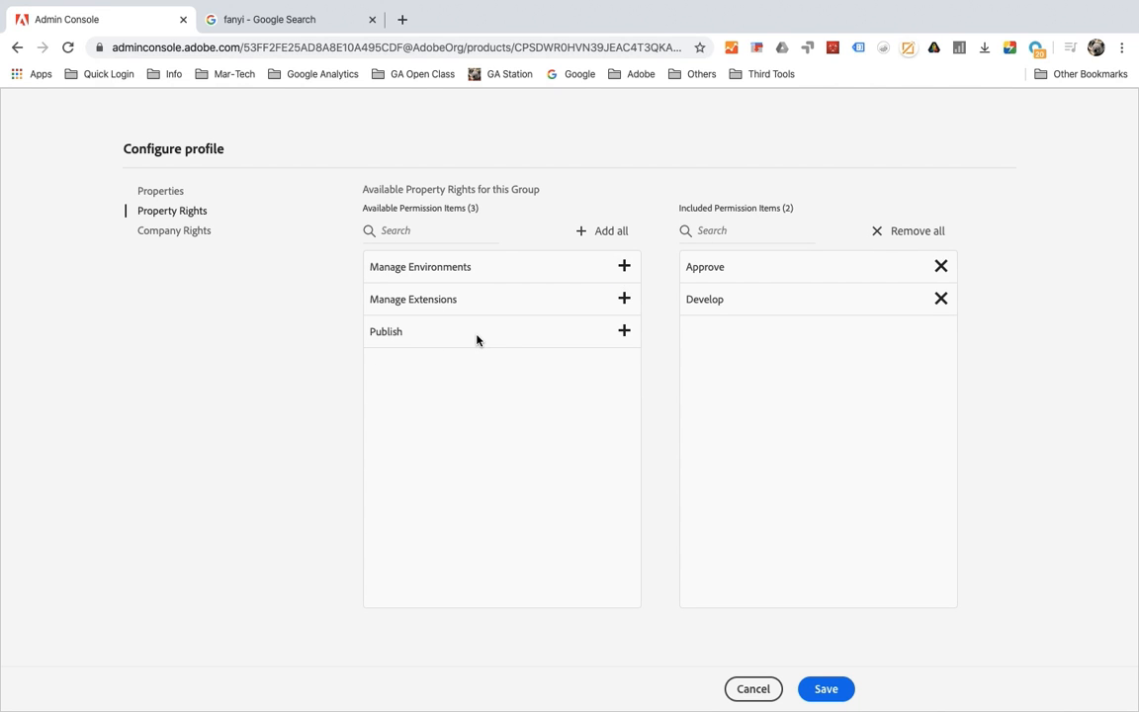
Step: Include Manage Properties in the profile's company rights and save the permission configuration
left_click(185, 232)
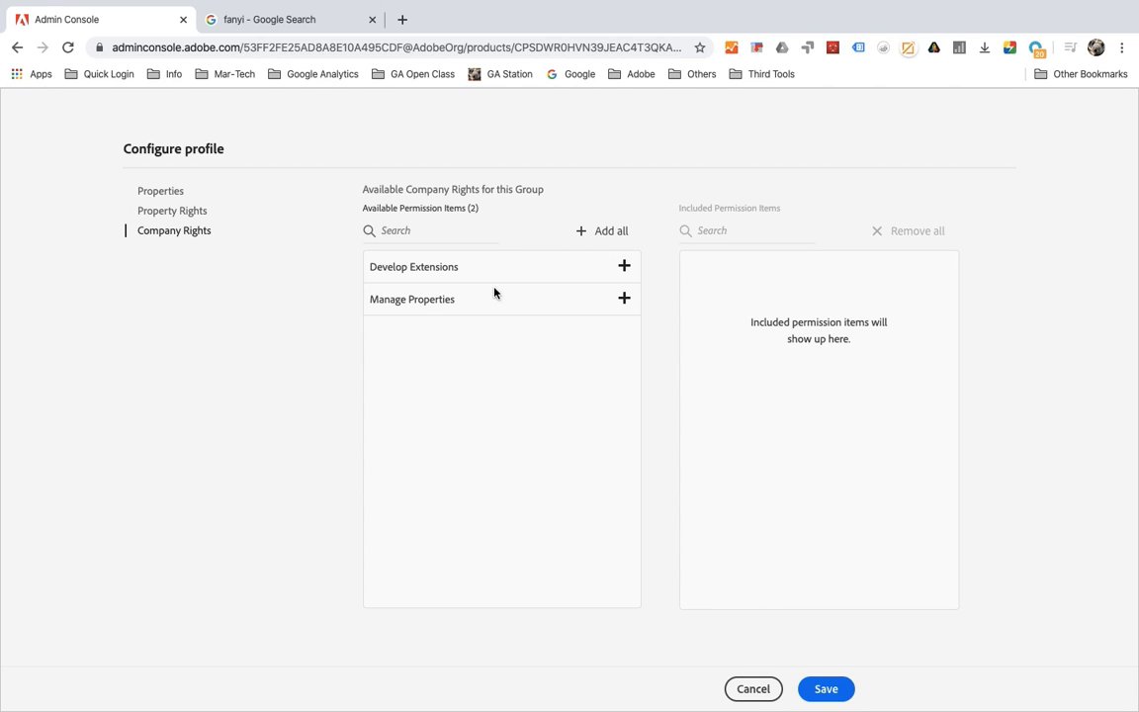
left_click(623, 301)
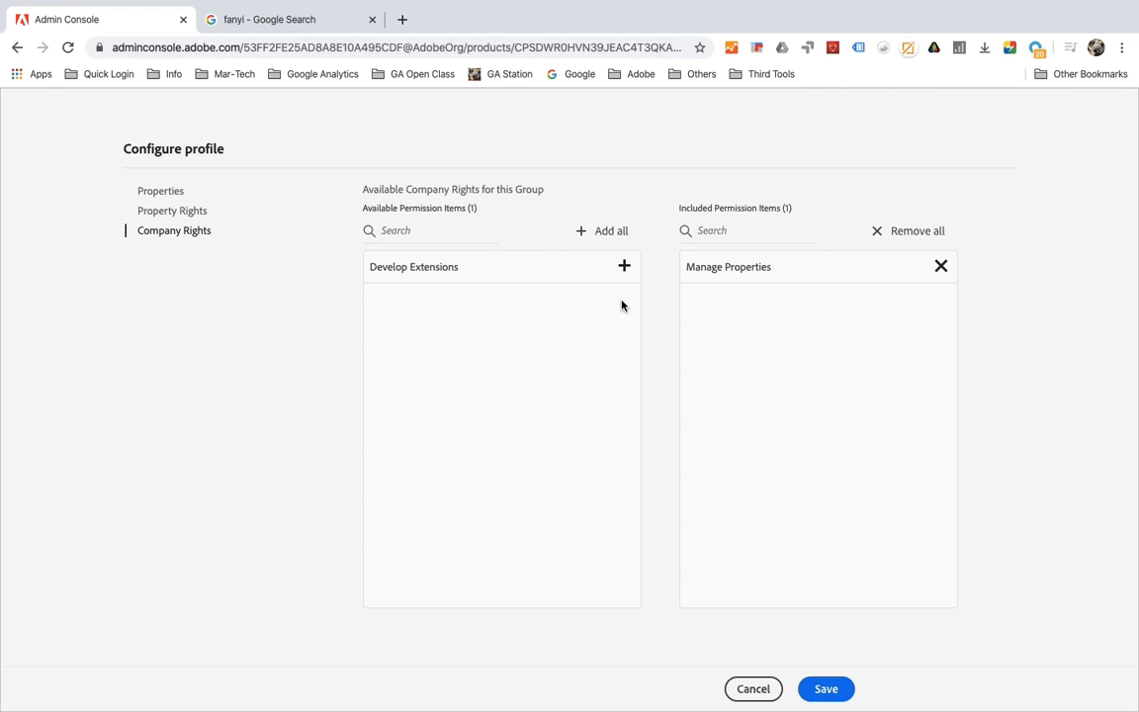
left_click(826, 689)
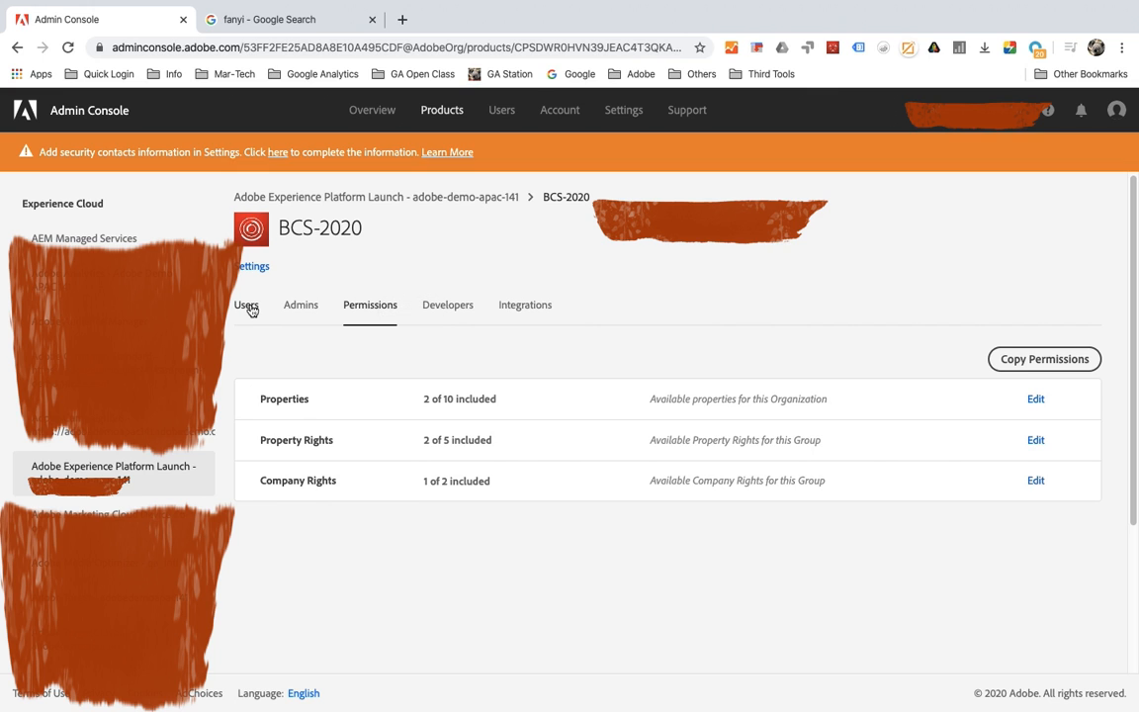
Step: Return to the Launch product's profile list and review the Authority Management demo topics in the PowerPoint presentation
left_click(423, 202)
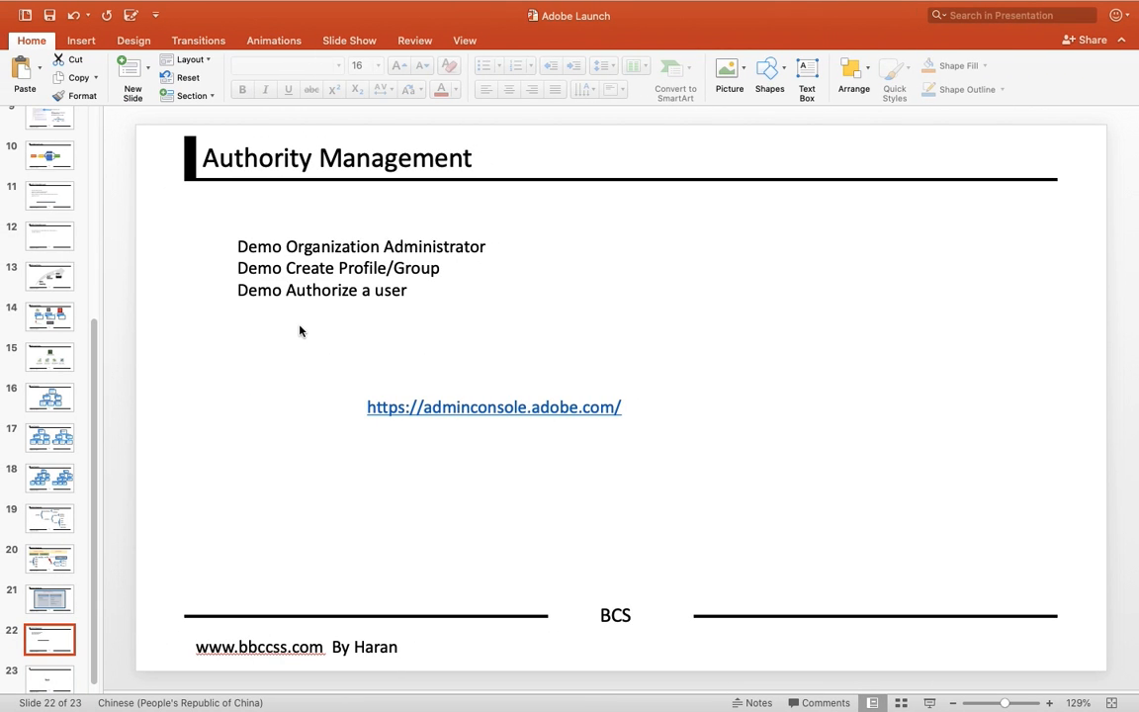
left_click(230, 297)
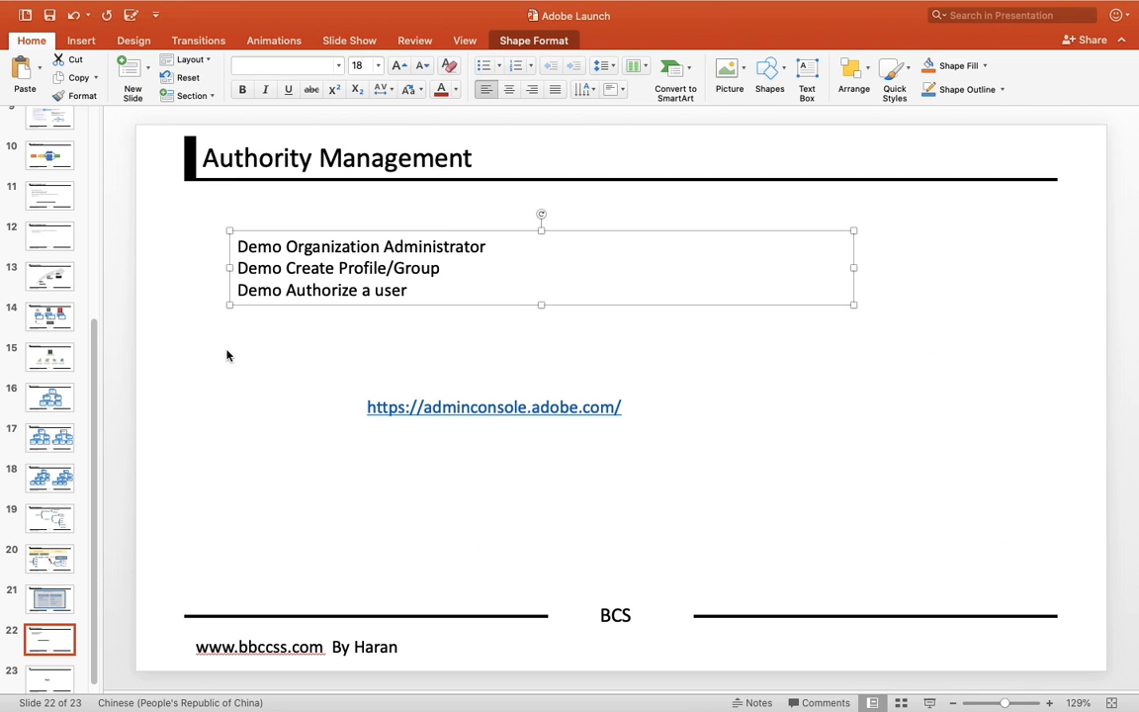
key("ctrl+Right")
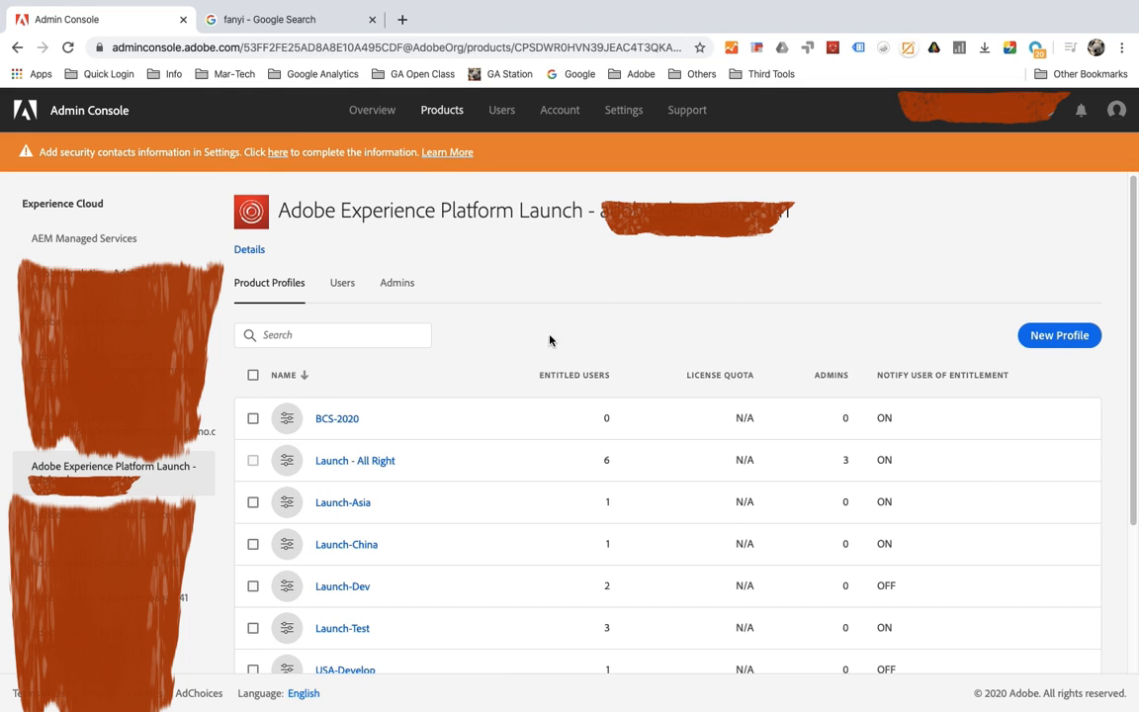
Step: Add a new user to the BCS-2020 profile by entering the user's email address, leaving the optional names blank, and save
left_click(338, 420)
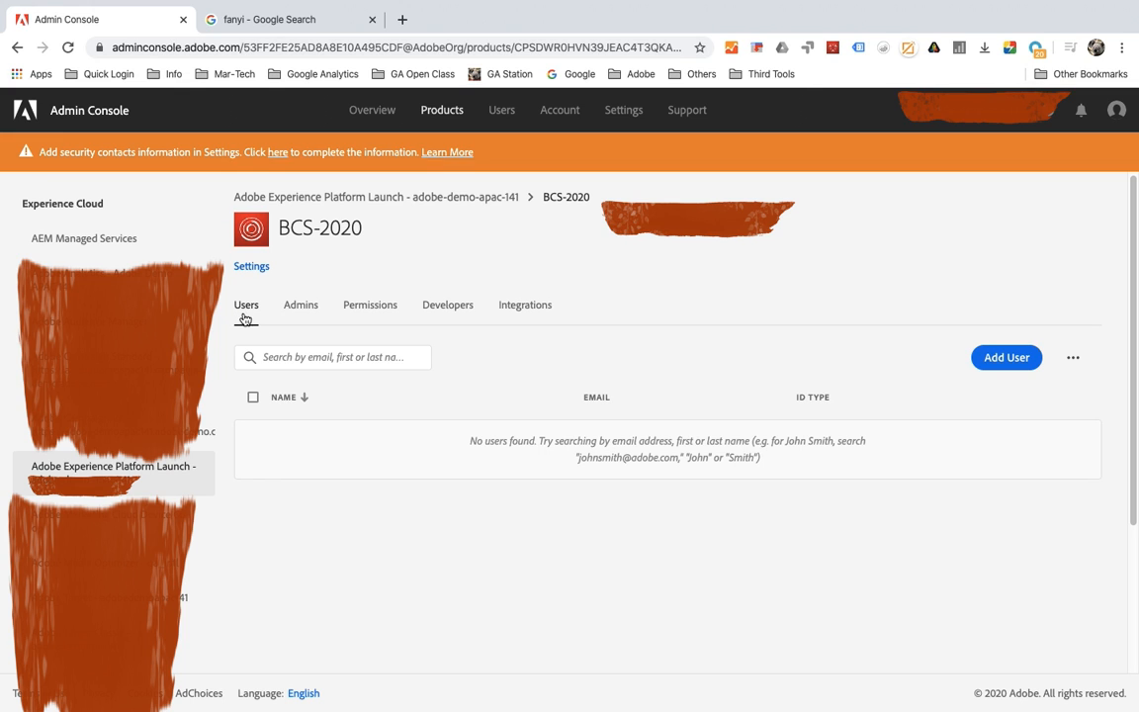
left_click(989, 366)
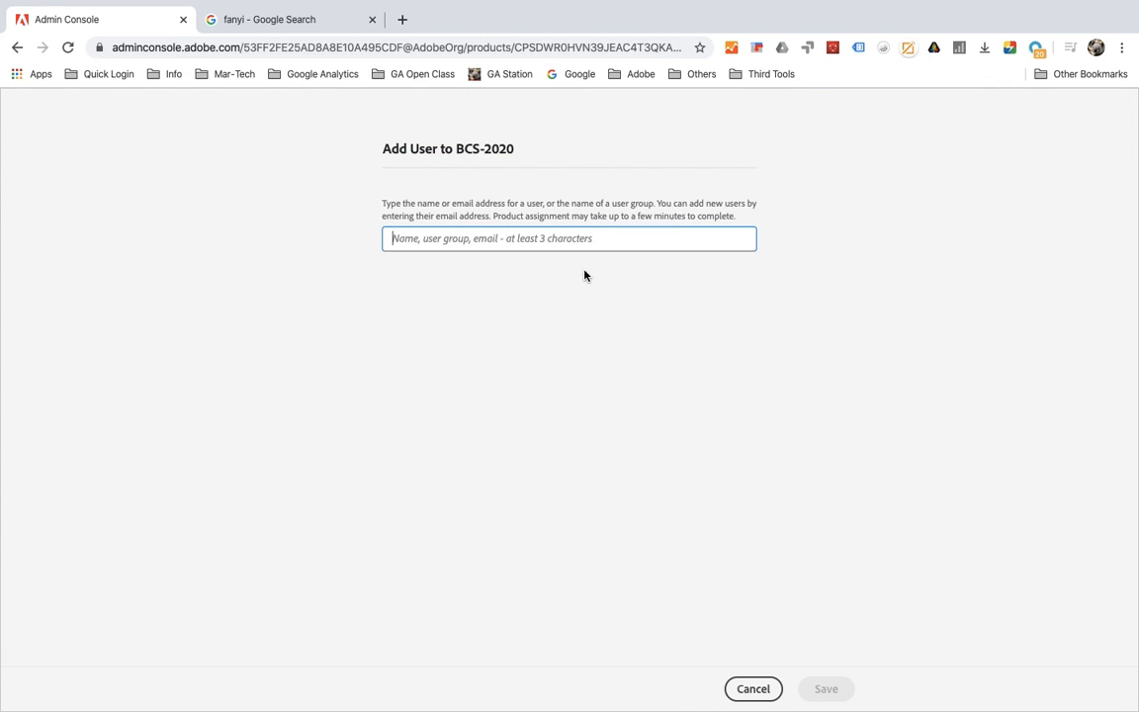
key("shift")
type("h")
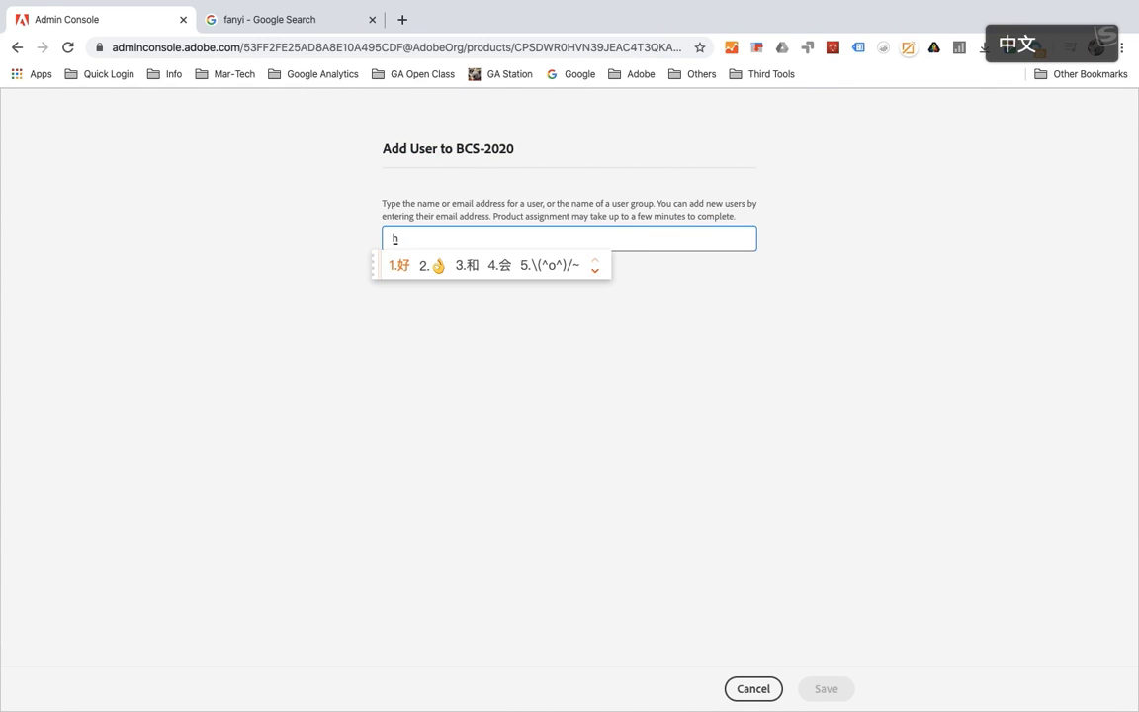
key("BackSpace")
key("shift")
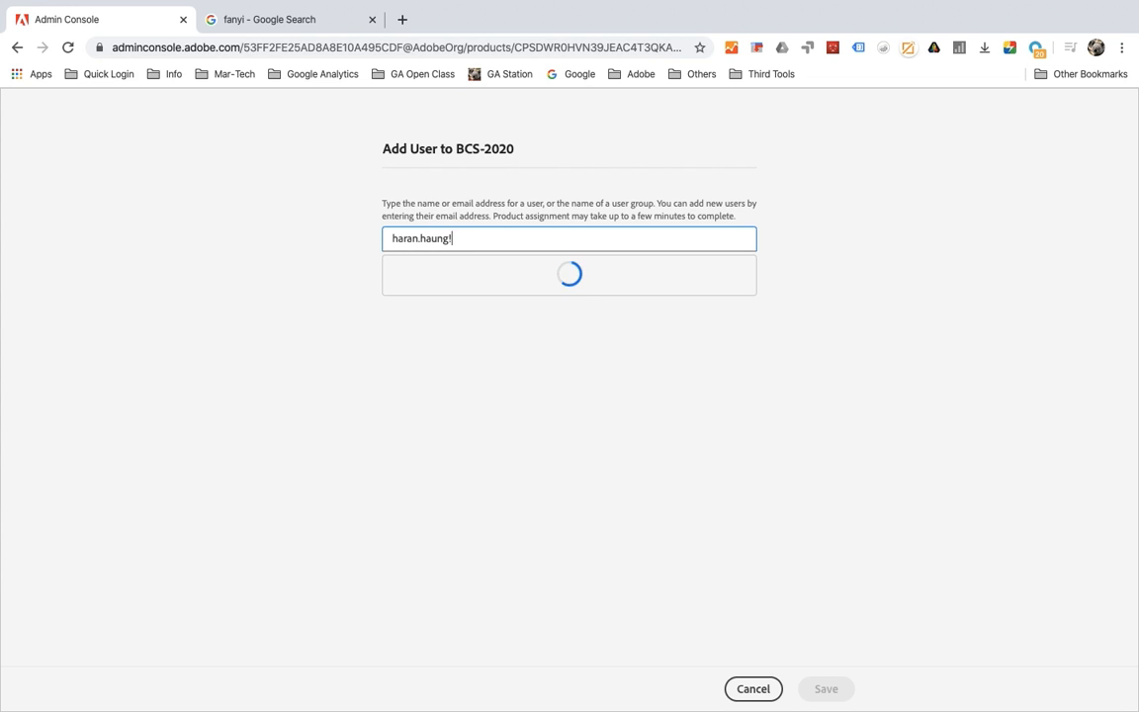
key("shift")
key("shift")
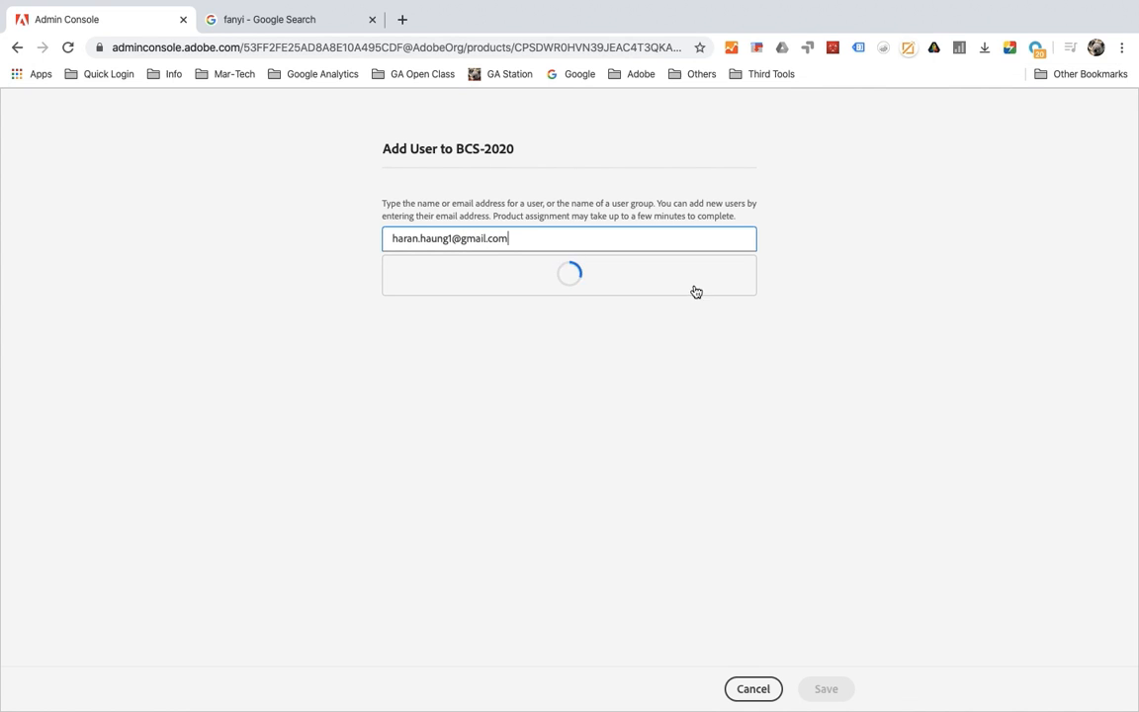
left_click(644, 271)
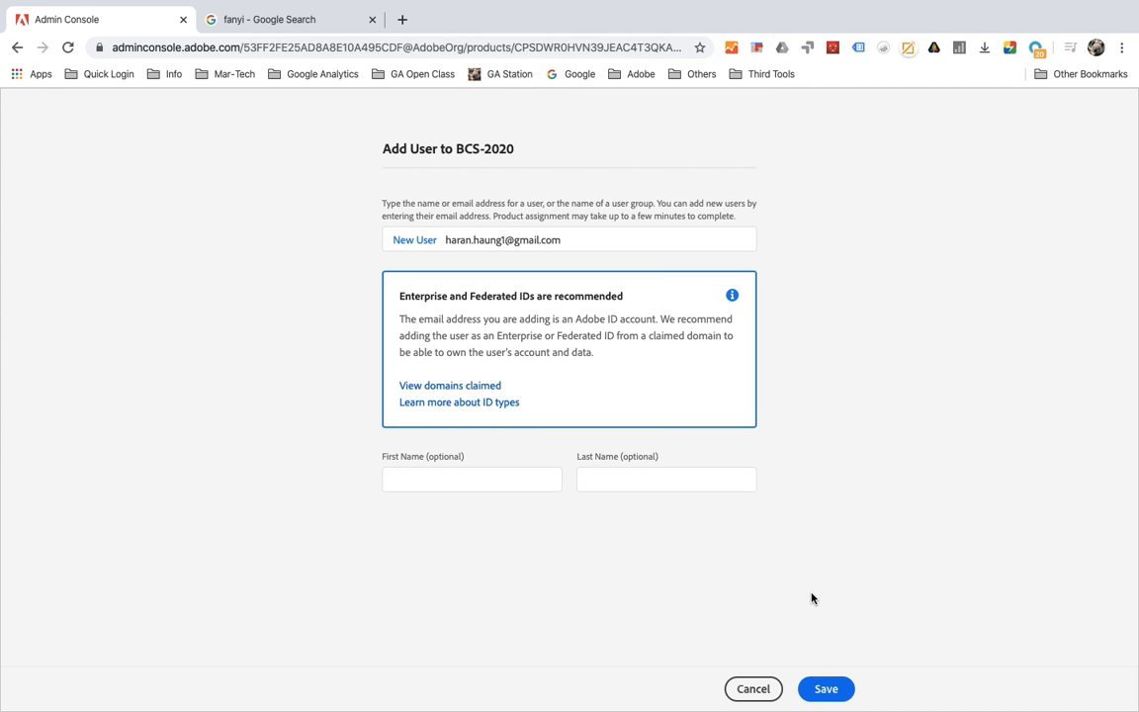
left_click(824, 691)
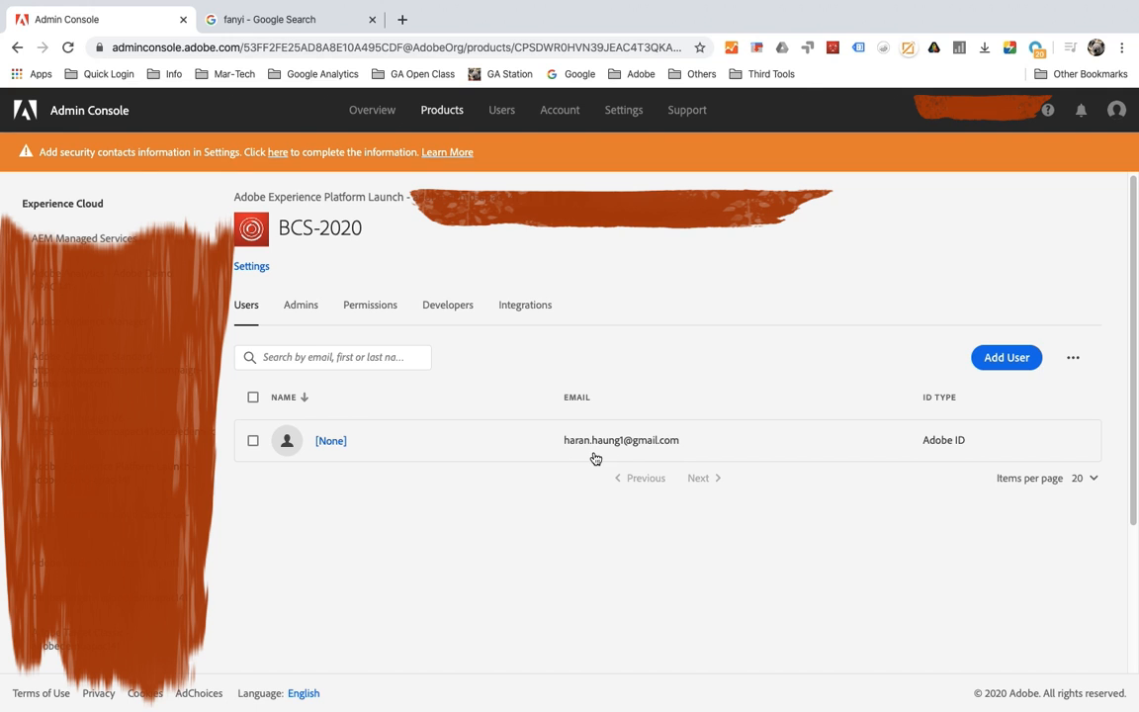
Step: Examine the BCS-2020 profile's admins and return to the Launch product's profile list
left_click(302, 306)
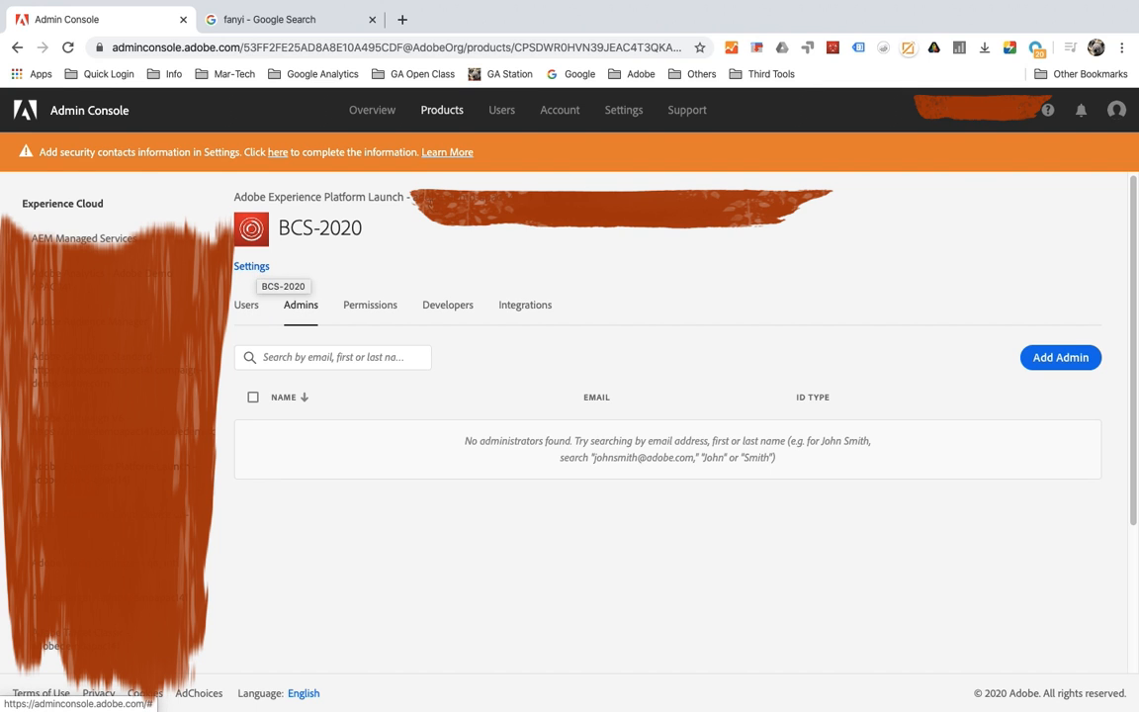
left_click(455, 197)
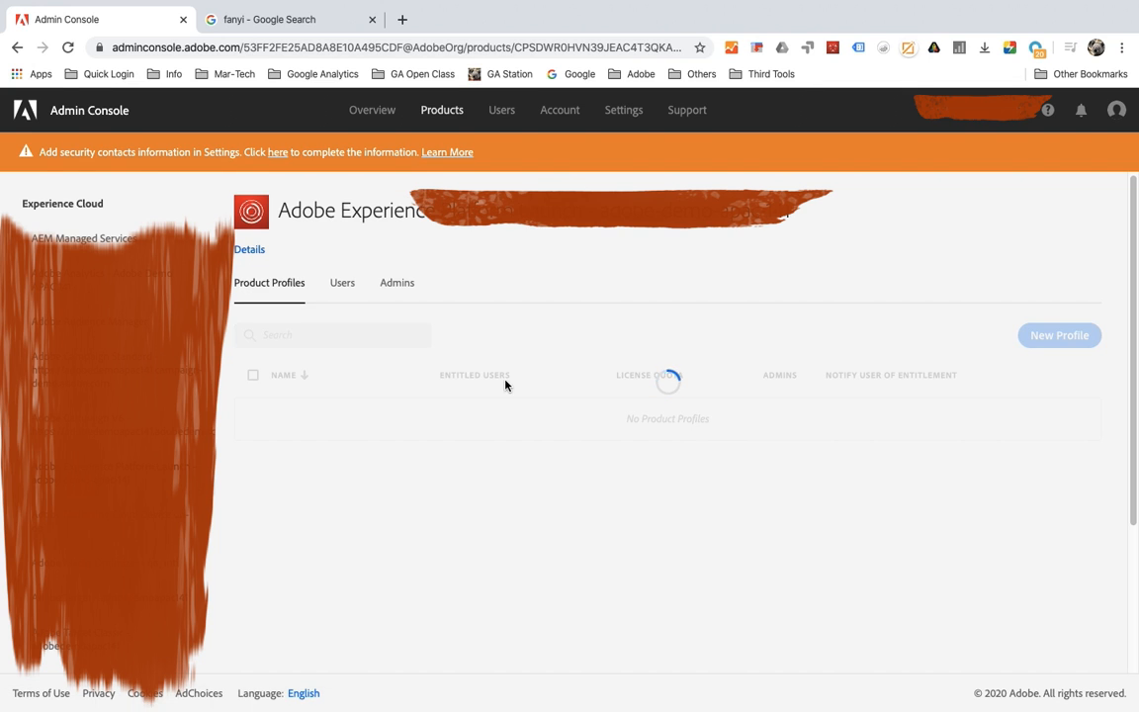